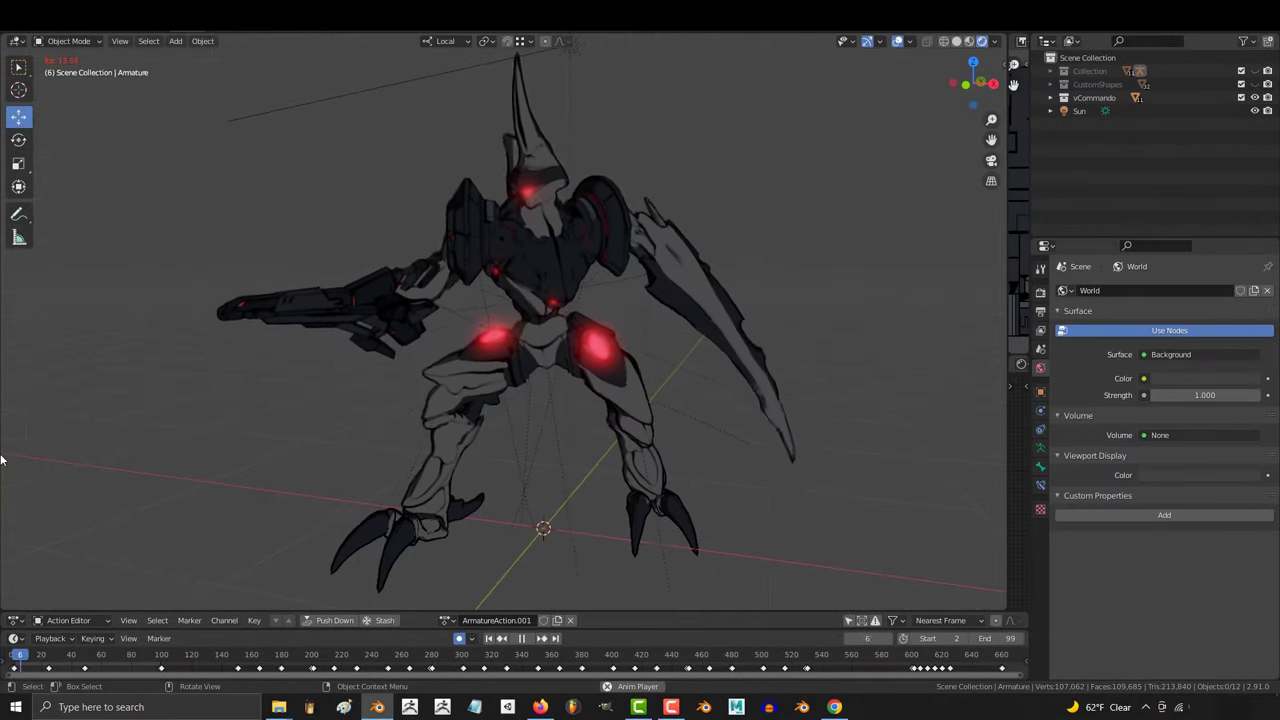
Orbit the Blender viewport to see the armored robot from the front
middle_drag(0, 459, 0, 459)
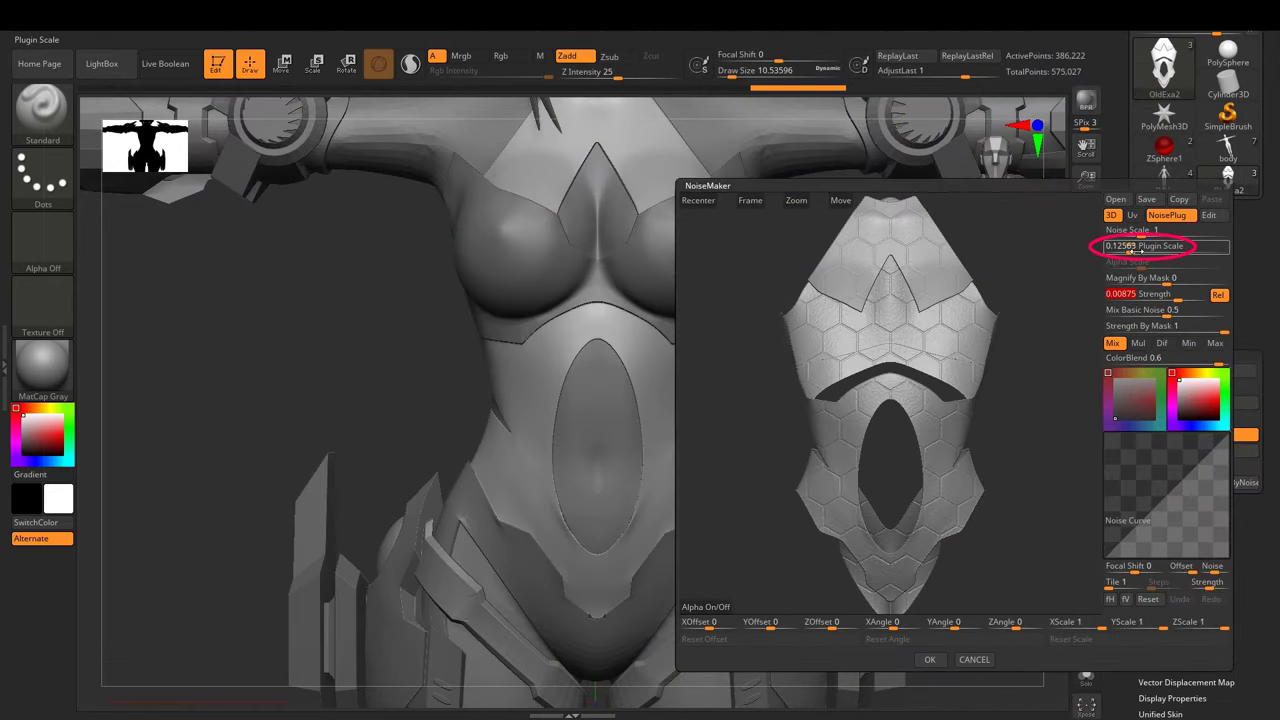
Set the NoiseMaker Plugin Scale to 0.66117 and Strength to -0.00623
drag(1122, 252, 1139, 252)
drag(1178, 297, 1136, 314)
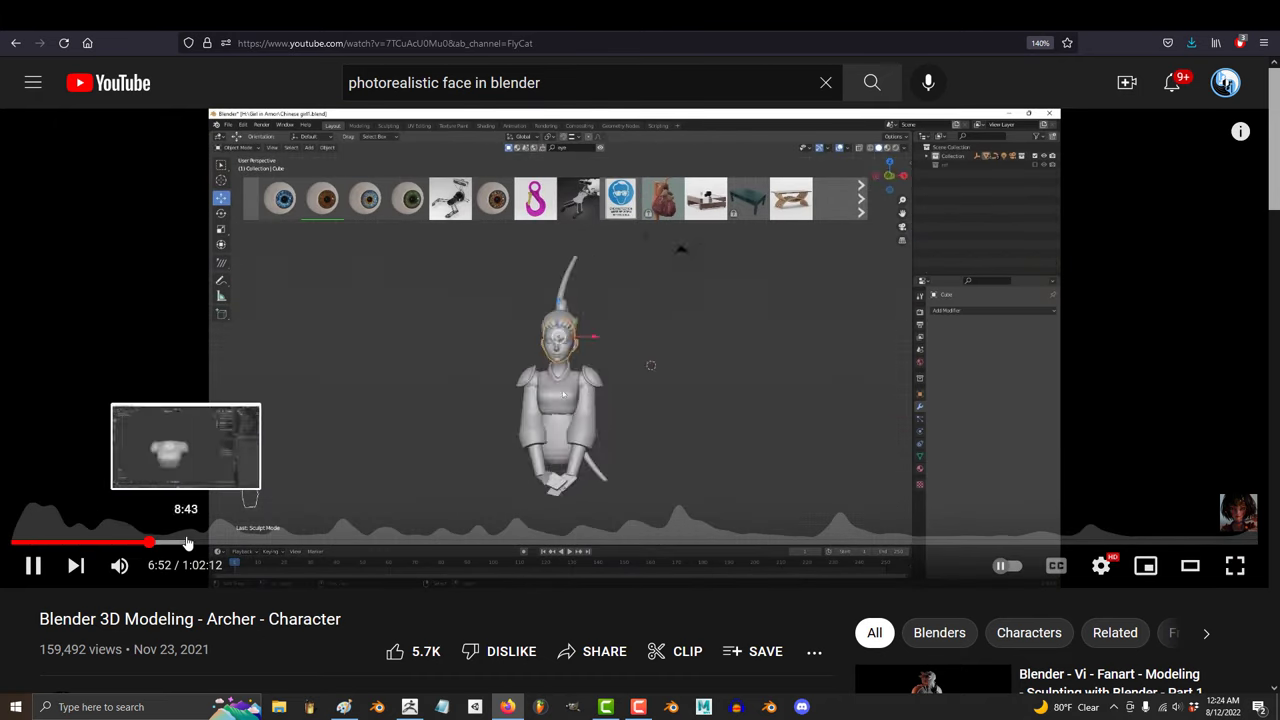
Jump the archer video ahead past 11:33, 19:07 and 25:12 to about 36:51
click(148, 541)
click(245, 545)
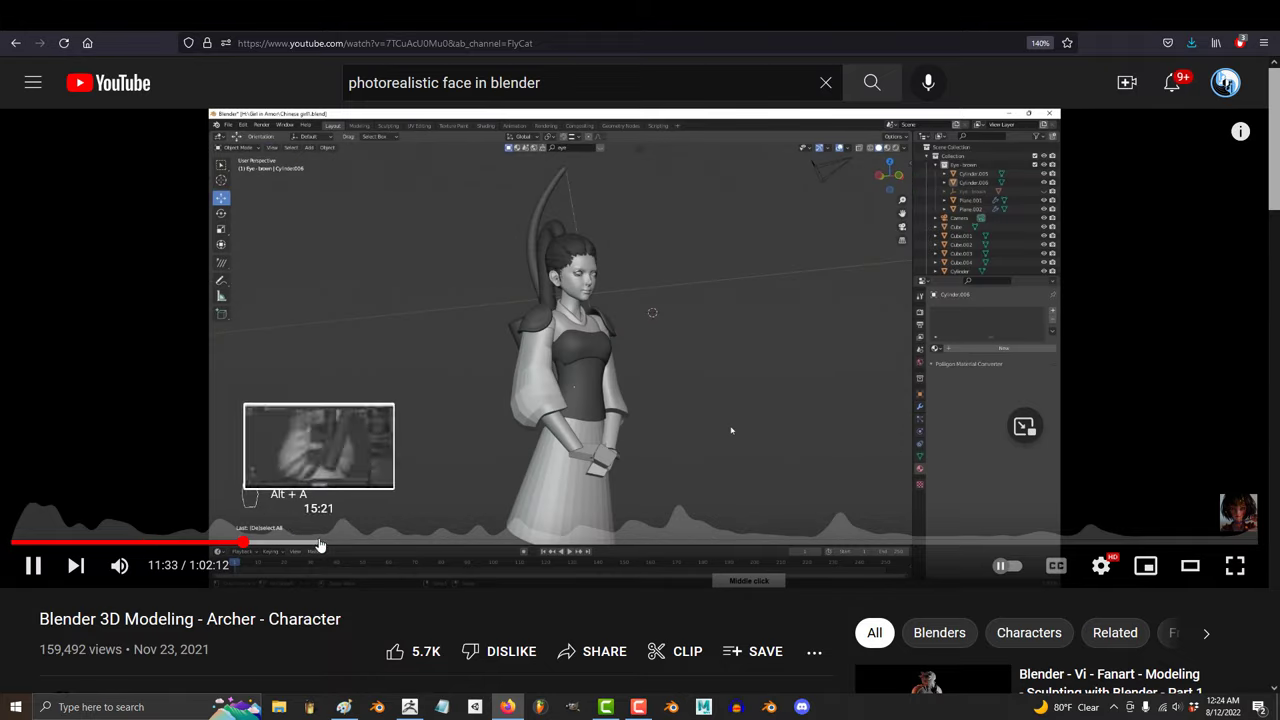
click(396, 549)
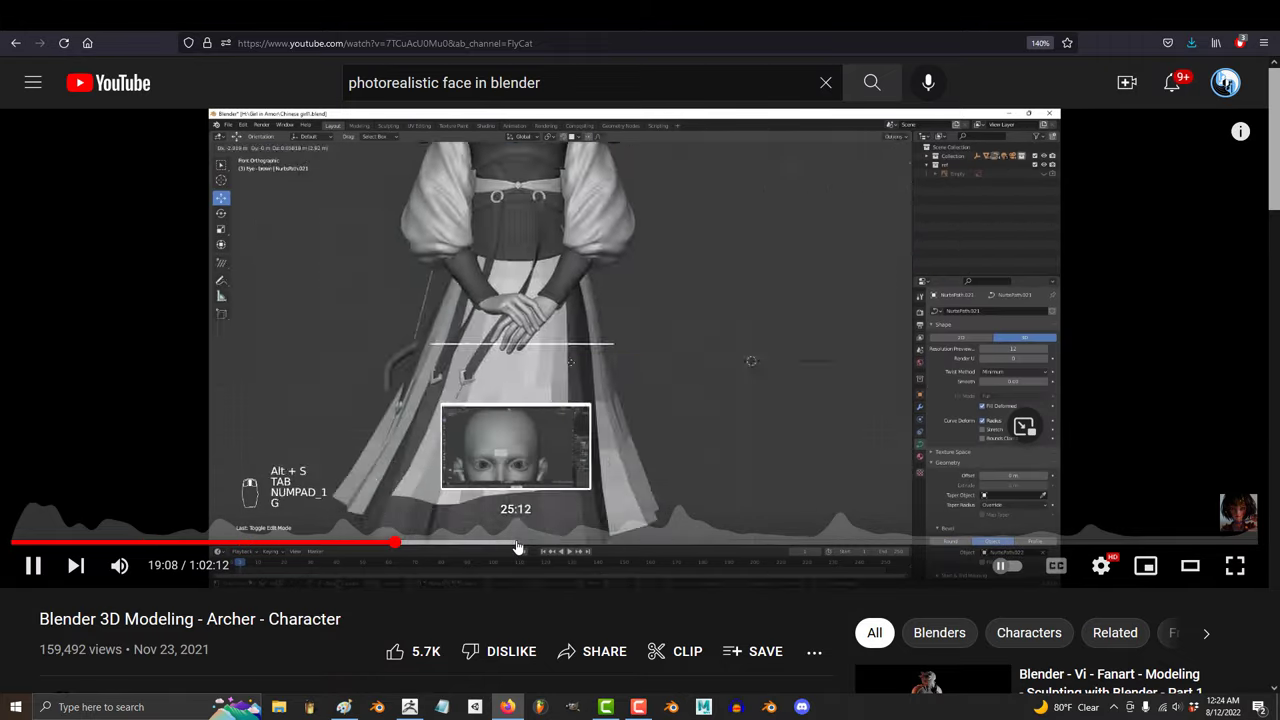
click(515, 549)
click(751, 548)
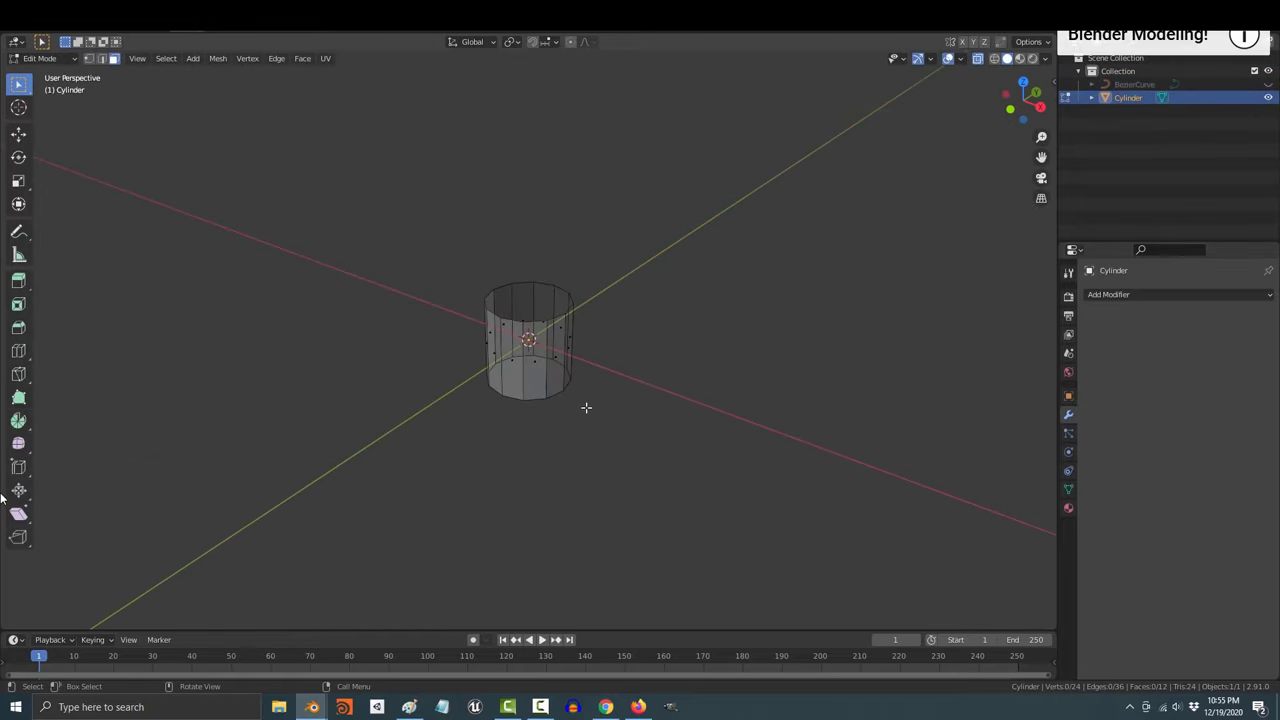
Return the cylinder to Object Mode, apply All Transforms, and view the ring from above
key(Tab)
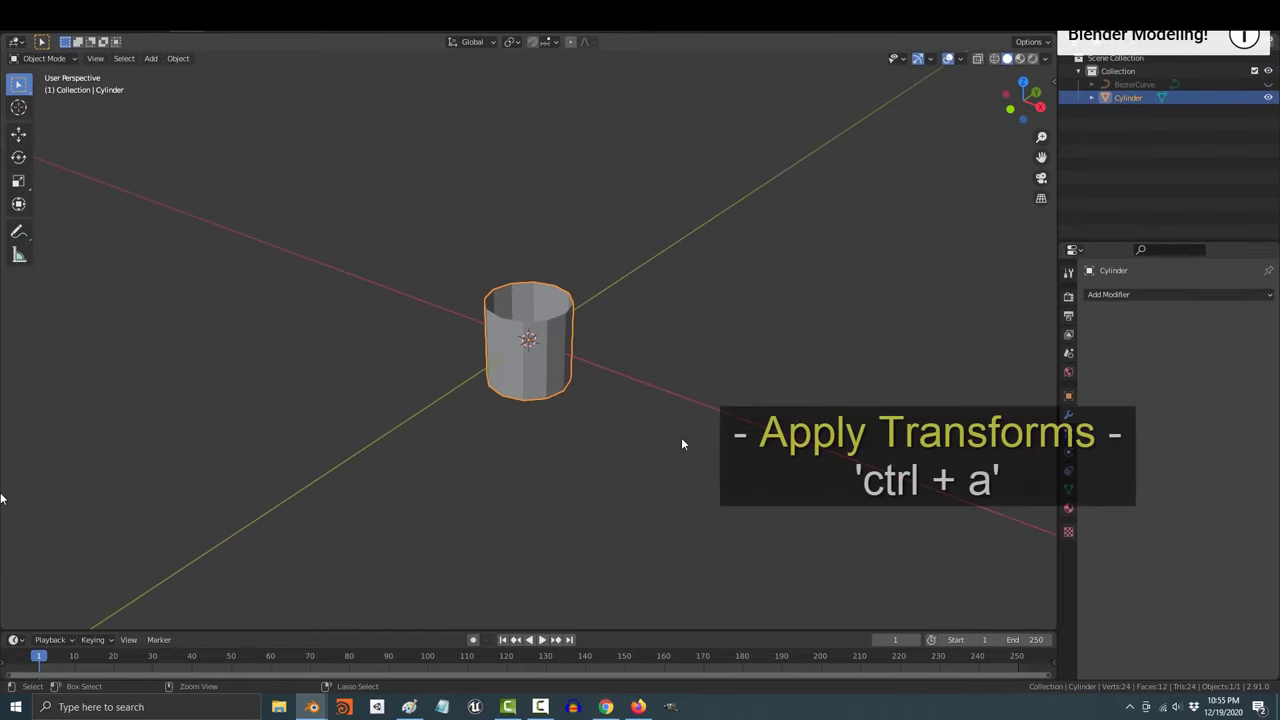
key(ctrl+a)
click(652, 437)
middle_drag(649, 438, 628, 406)
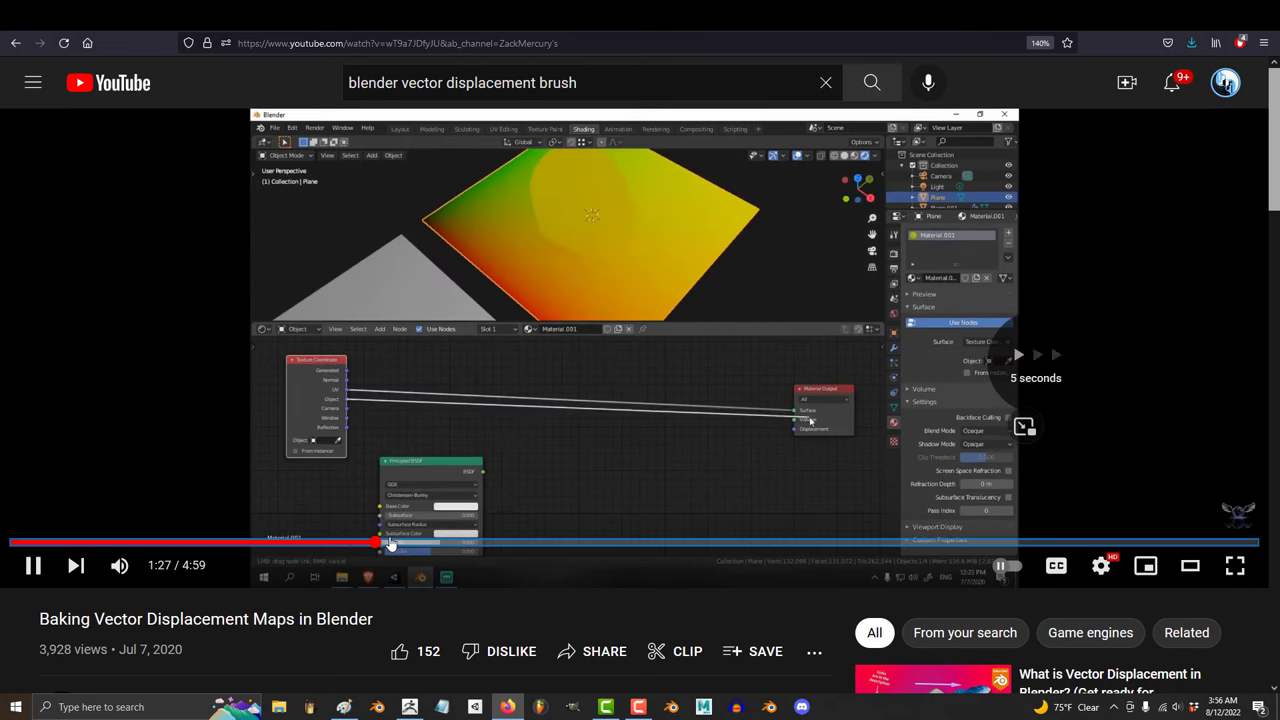
Skip the vector displacement baking video forward five seconds
key(Right)
key(Right)
key(Right)
key(Right)
key(Right)
key(Right)
key(Right)
key(Right)
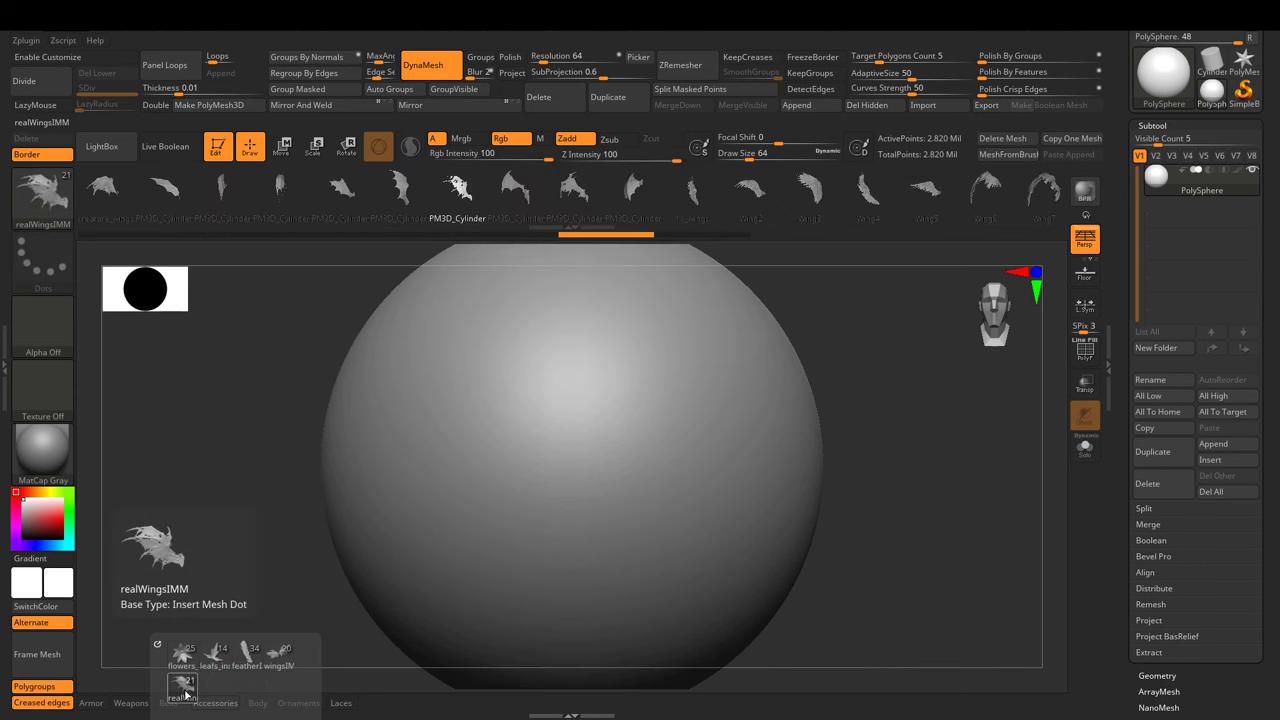
Insert a wing mesh on the sphere and tilt it so both wings show
click(185, 688)
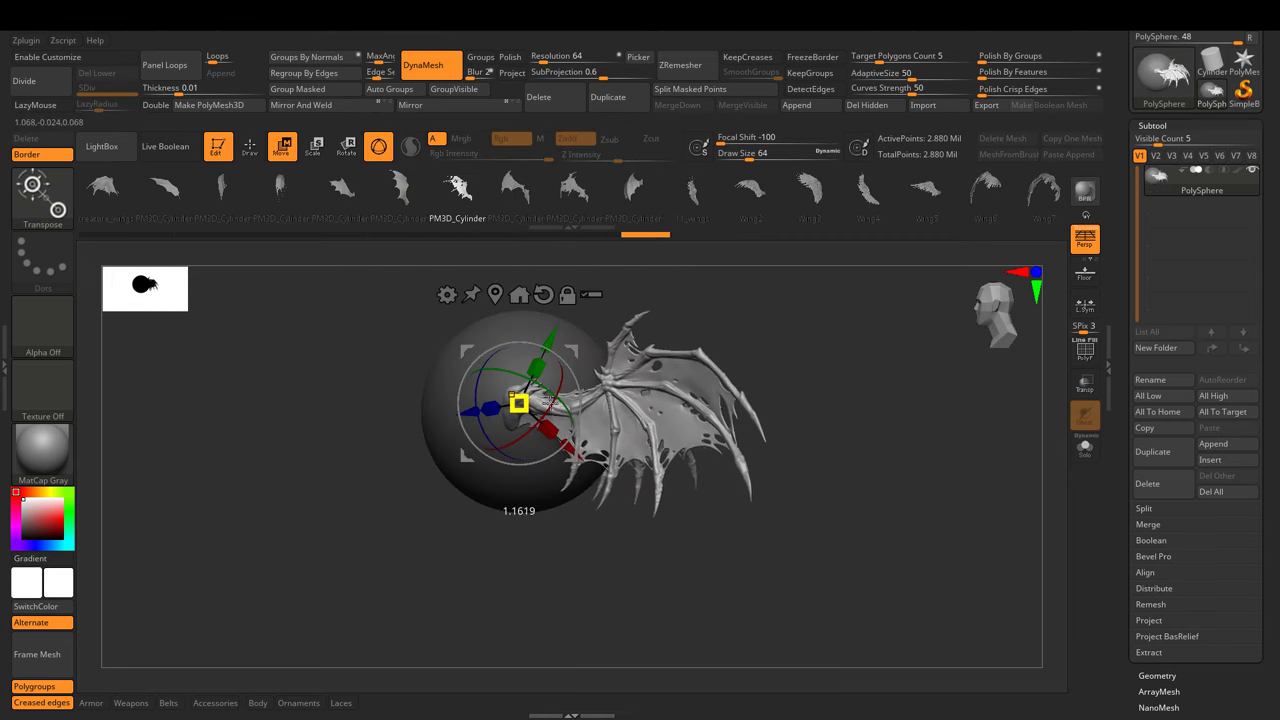
drag(500, 330, 487, 281)
drag(568, 392, 668, 525)
Insert the spiky Mouth01 mesh on the front of the sphere
key(b)
click(343, 171)
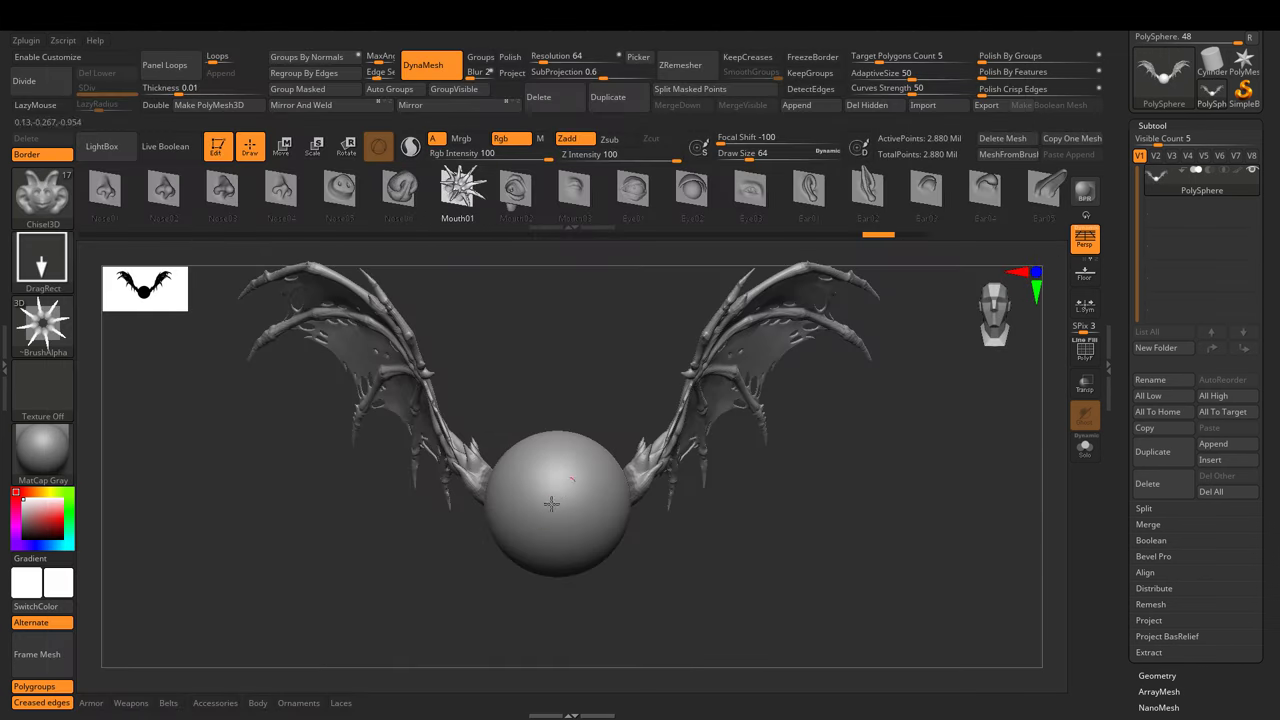
right_drag(563, 503, 575, 500)
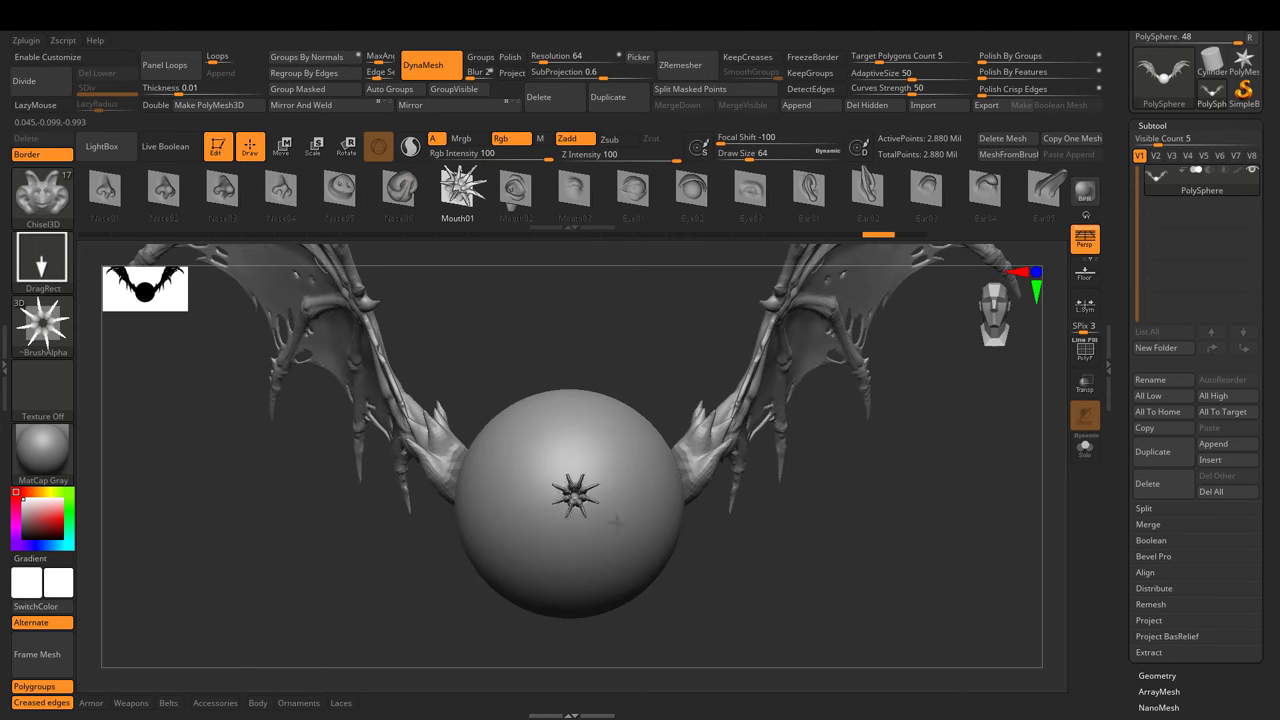
right_drag(730, 597, 545, 507)
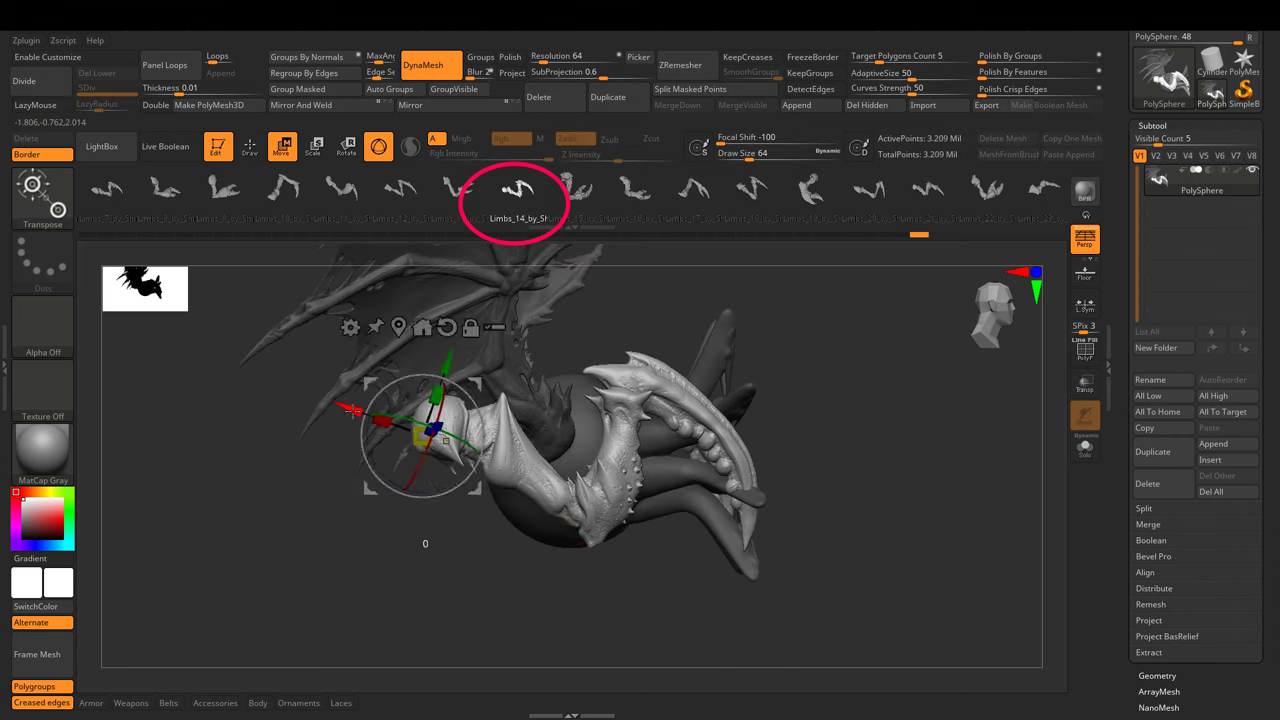
Position the inserted limb on the body and lay a spiked tail along a curve
mouse_move(430, 530)
mouse_down()
mouse_move(485, 447)
mouse_move(620, 455)
mouse_up()
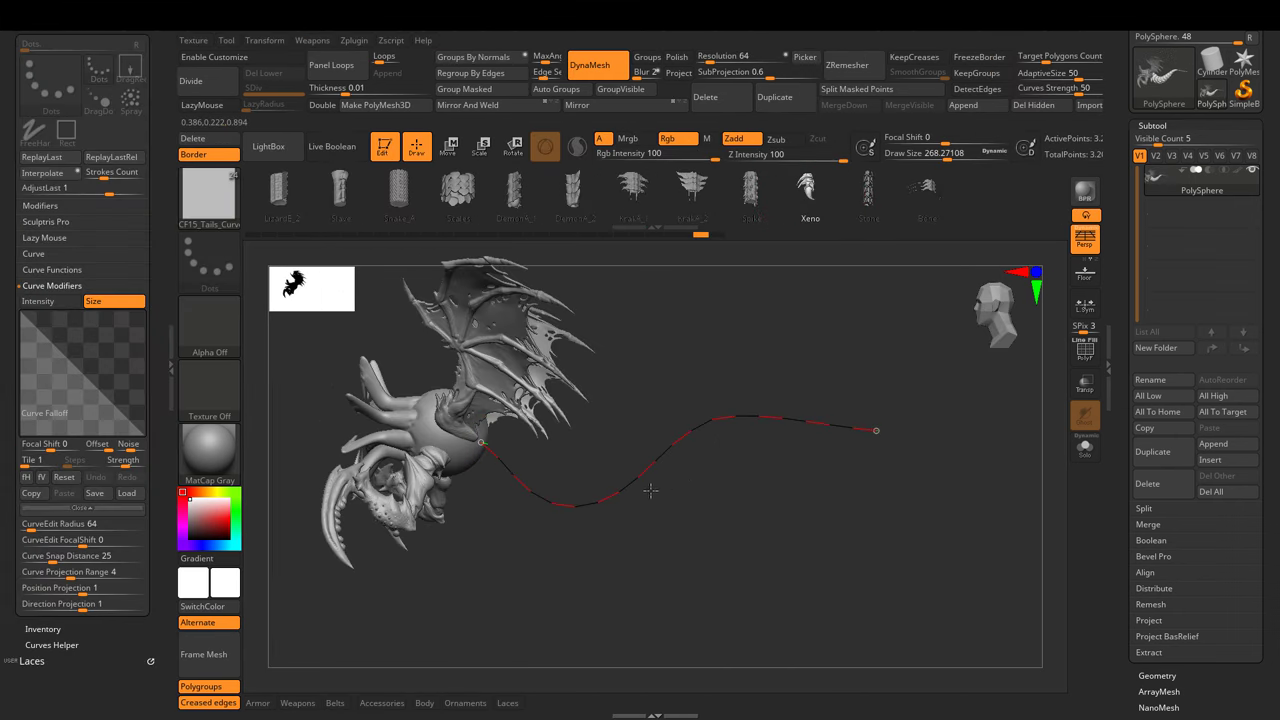
click(650, 462)
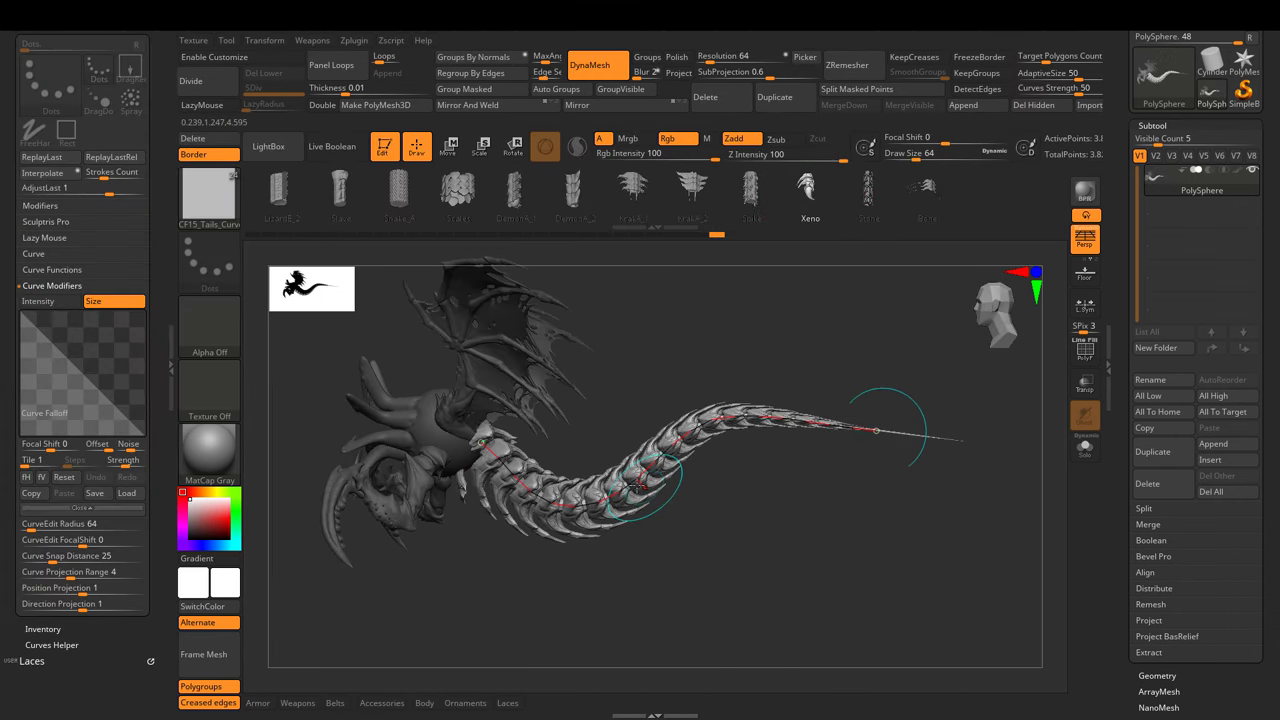
right_drag(650, 462, 573, 437)
right_drag(553, 498, 700, 480)
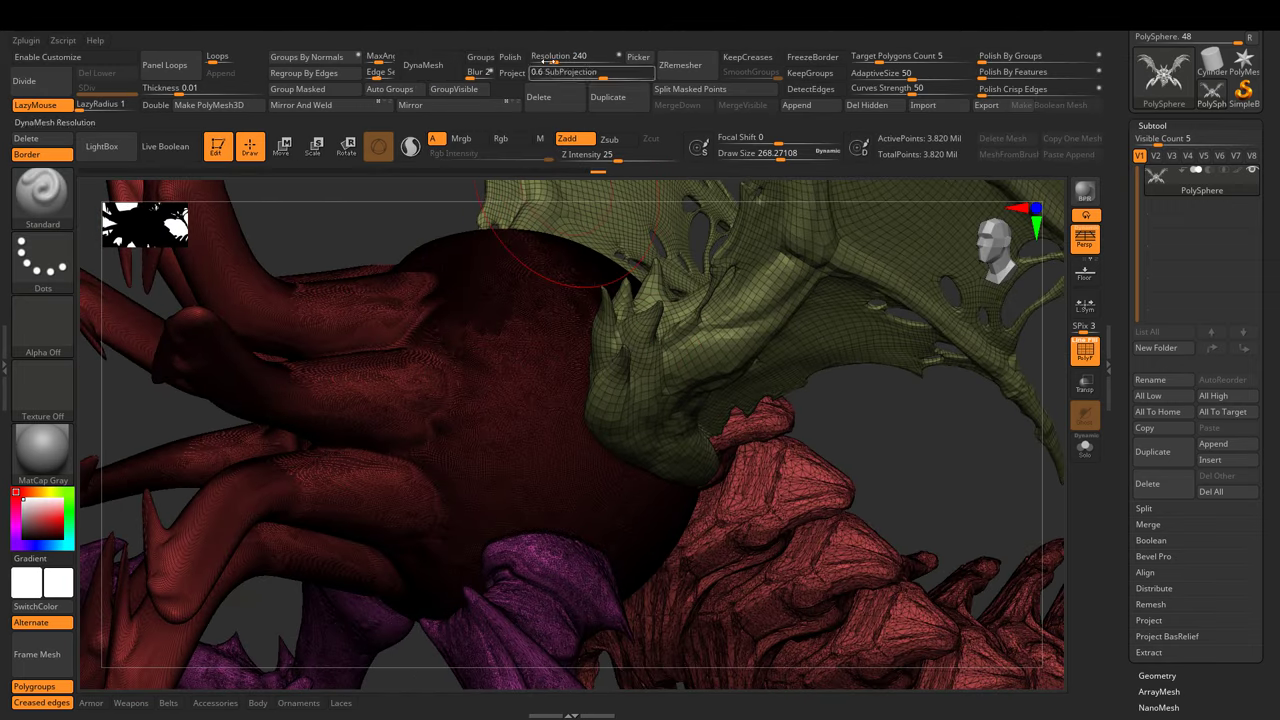
DynaMesh the monster, ZRemesh it keeping groups, and subdivide to SDiv 4
right_drag(420, 250, 447, 238)
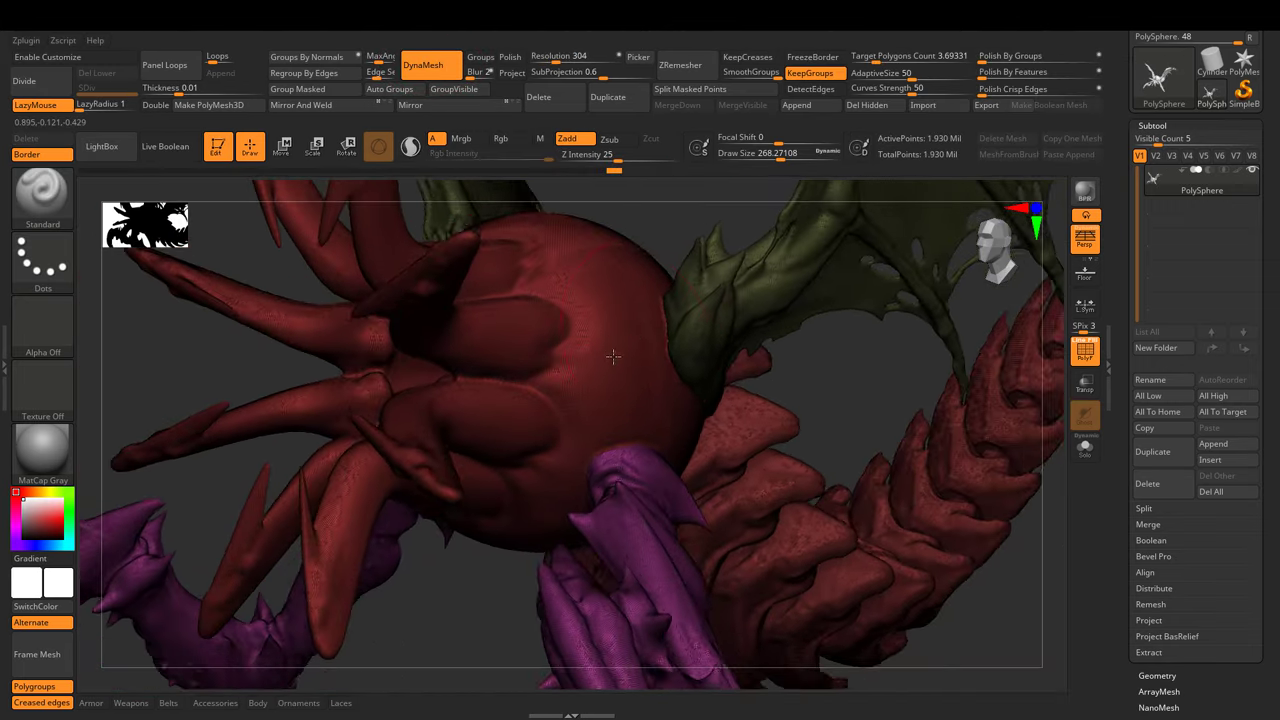
right_drag(650, 300, 735, 205)
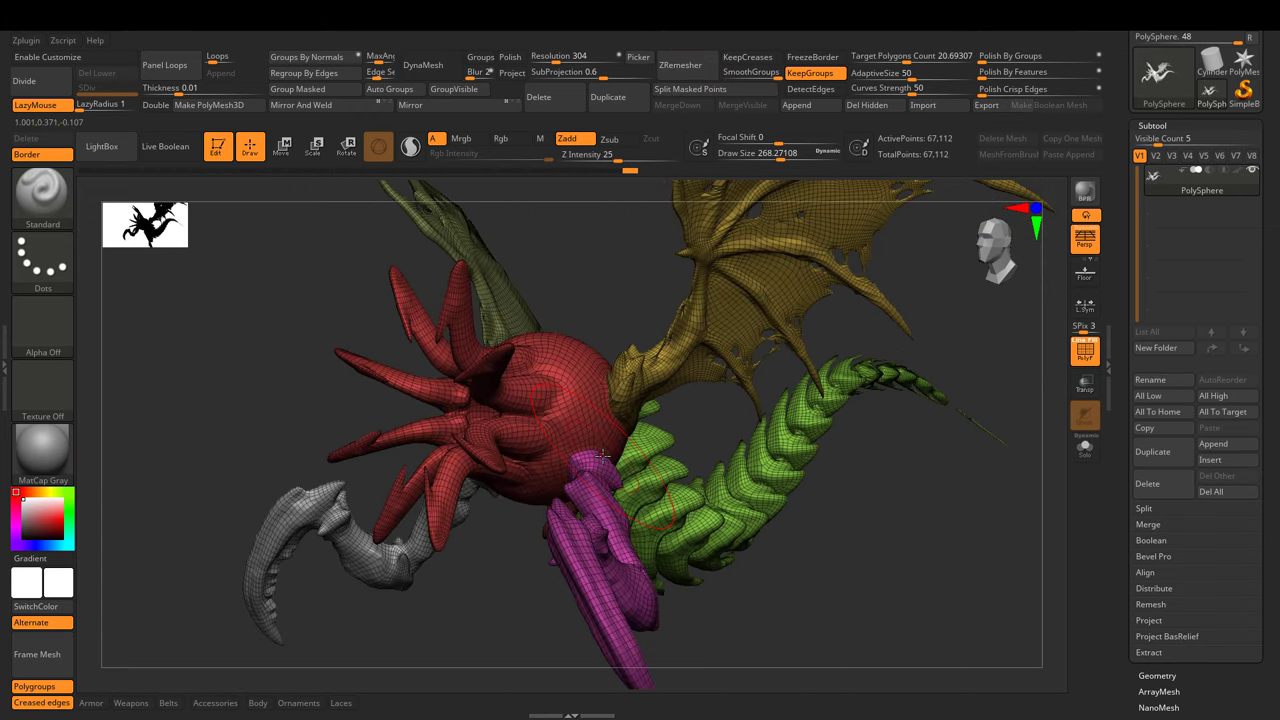
key(shift+f)
mouse_move(601, 456)
right_down()
mouse_move(736, 453)
mouse_move(911, 539)
right_up()
key(ctrl+d)
key(ctrl+d)
key(ctrl+d)
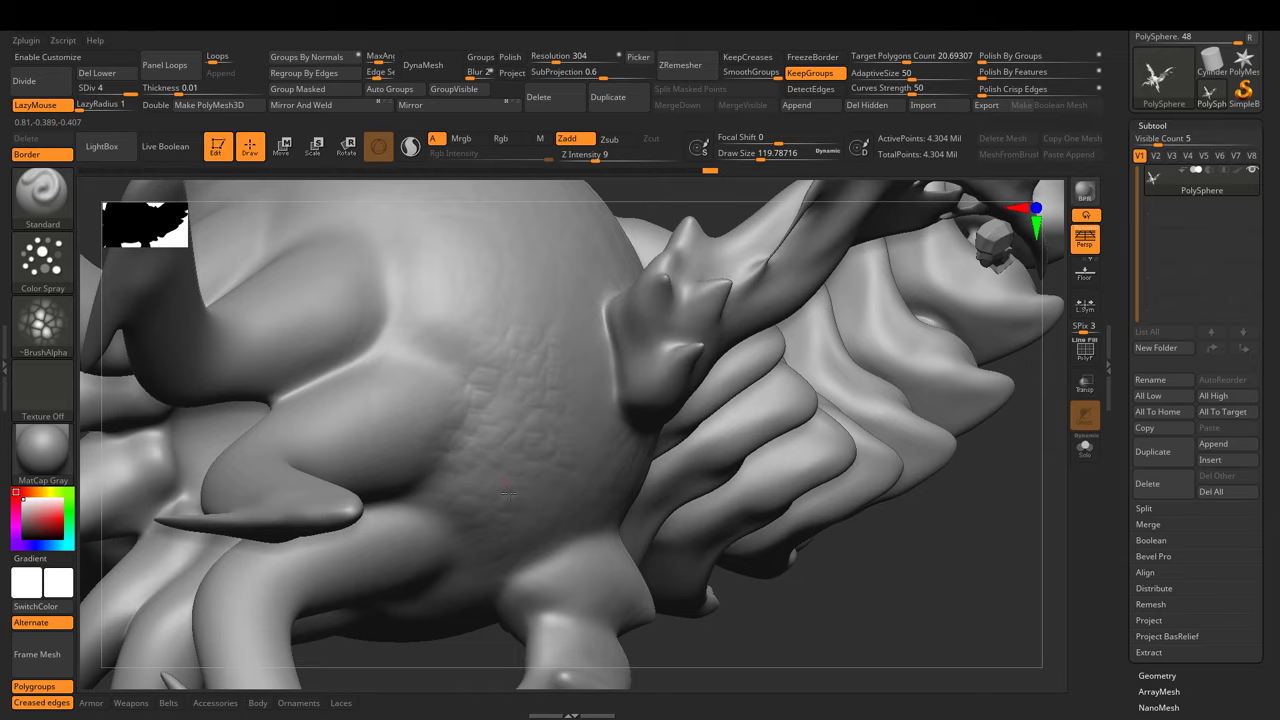
right_drag(569, 428, 598, 431)
Switch the brush to Alpha 07 and spray bumpy skin texture over the dragon's body
right_drag(455, 355, 369, 457)
click(42, 320)
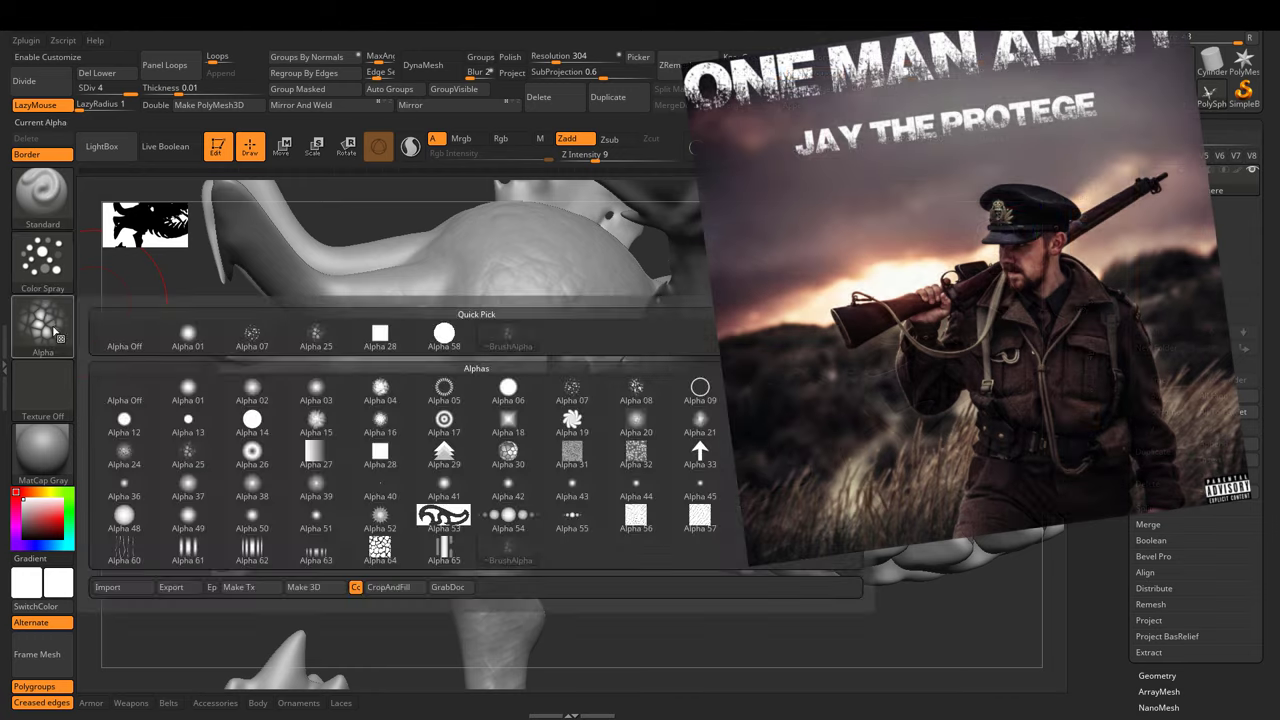
click(571, 413)
right_drag(540, 307, 527, 405)
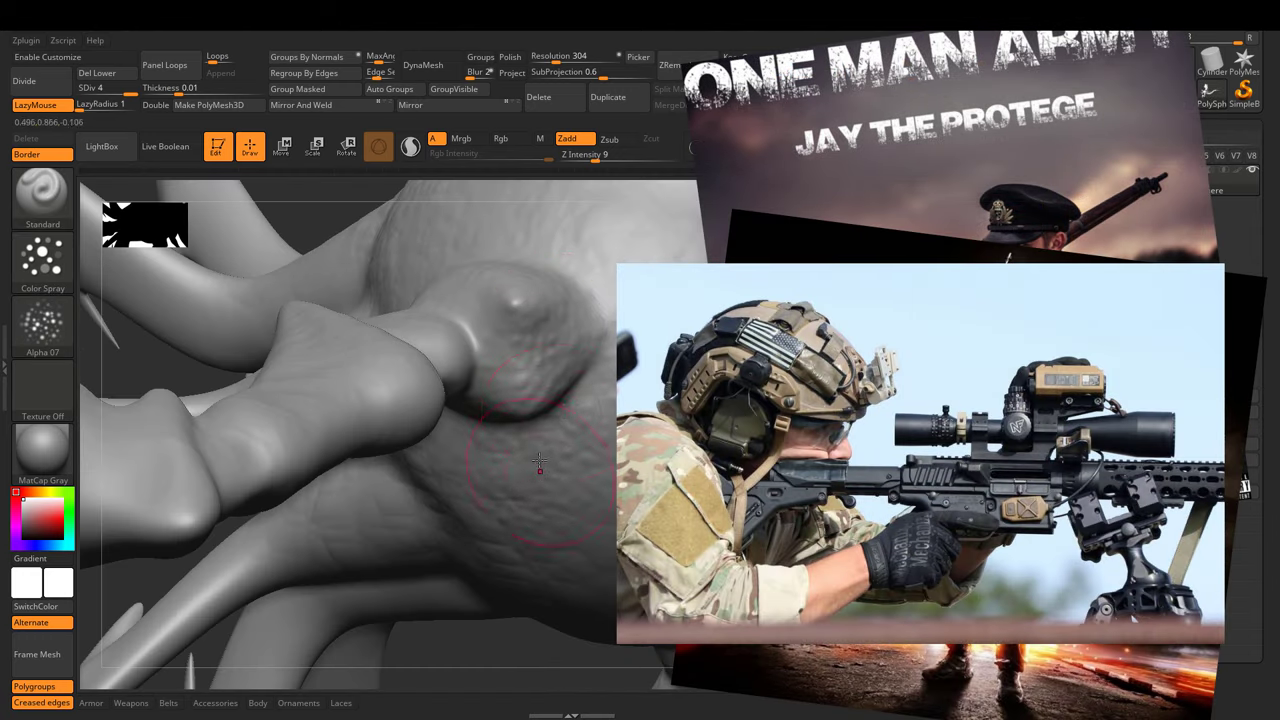
right_drag(538, 452, 515, 425)
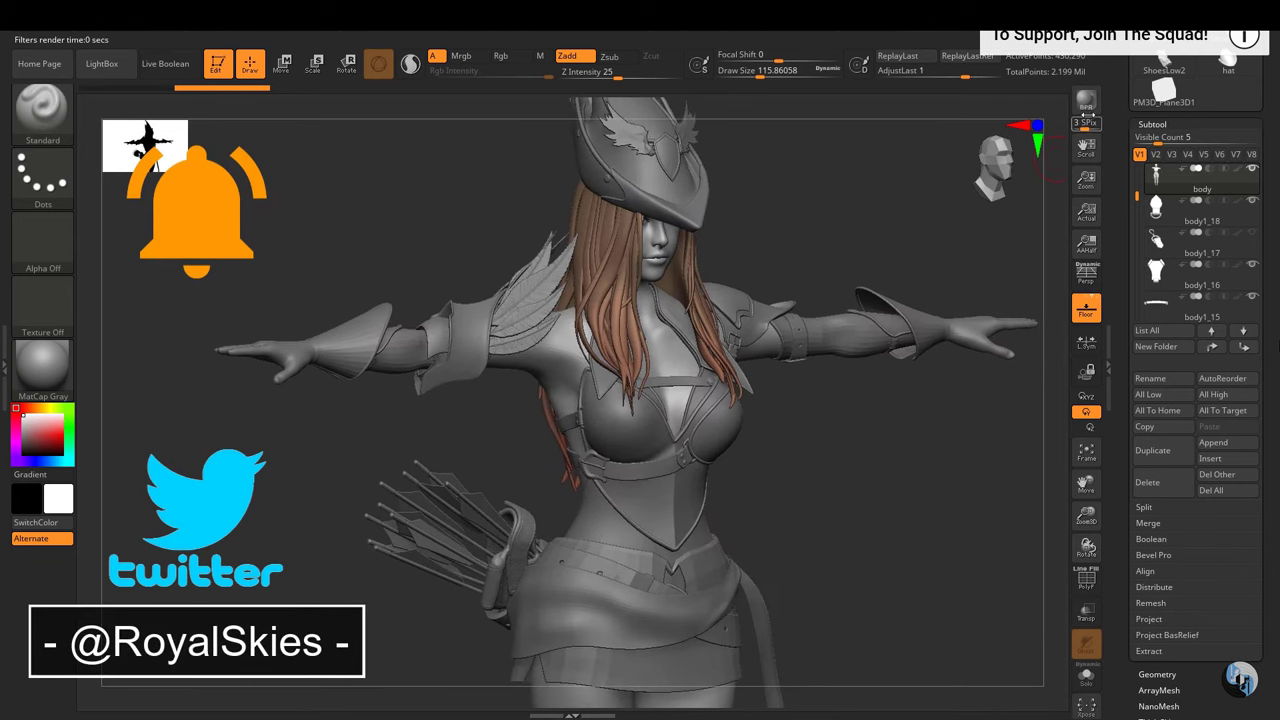
Produce a BPR preview render of the hatted archer sculpt
click(876, 464)
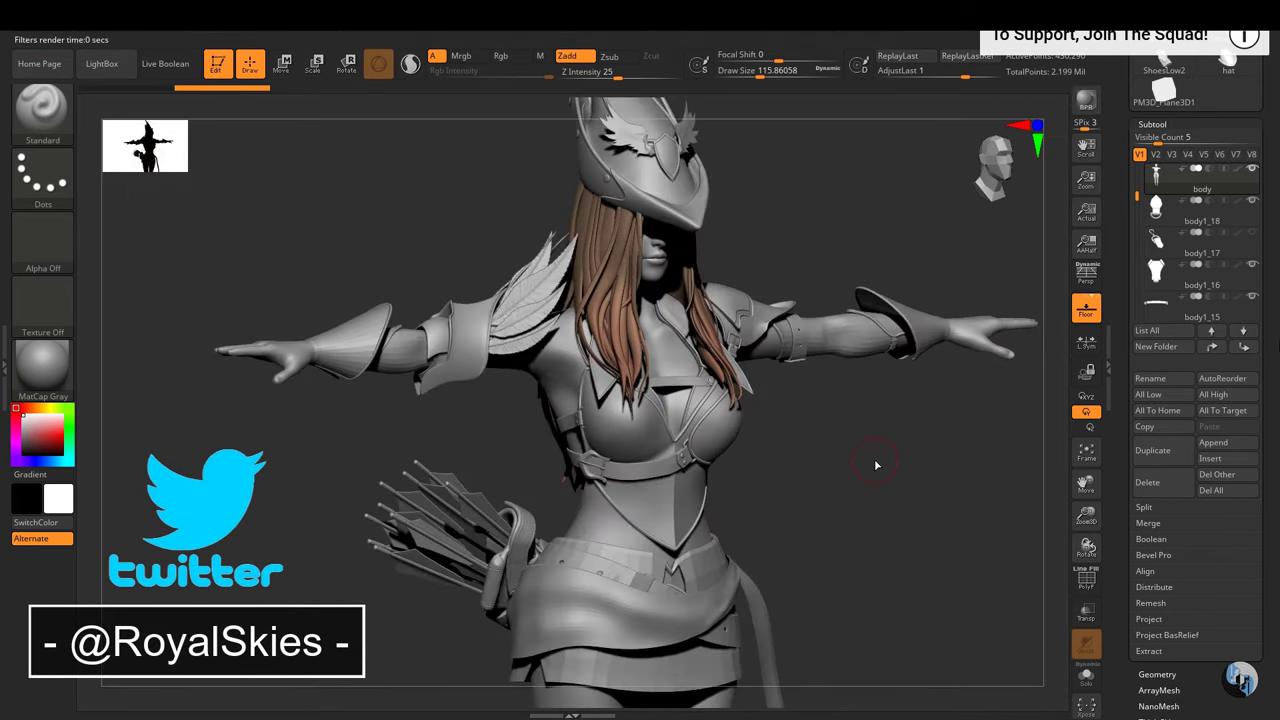